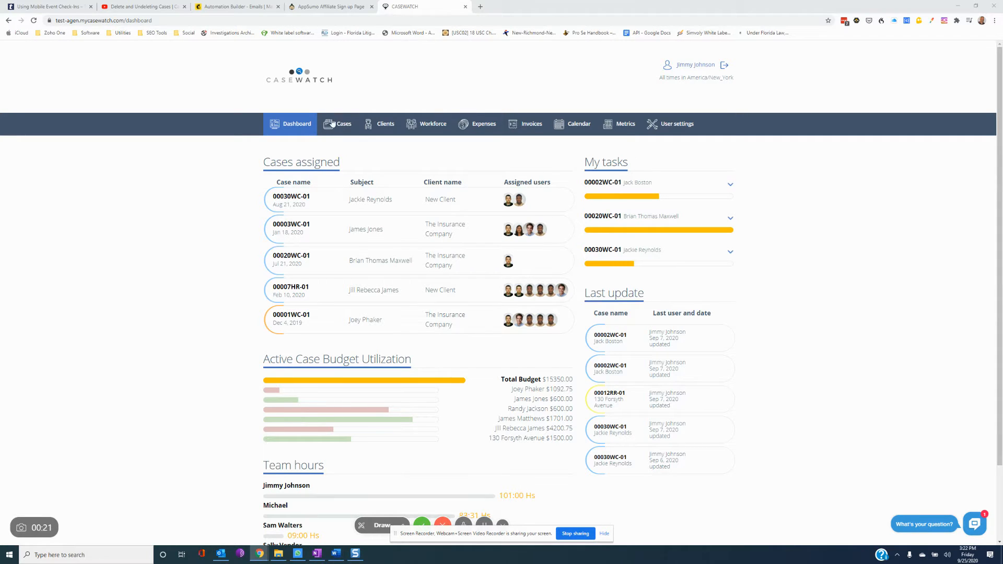
left_click(290, 199)
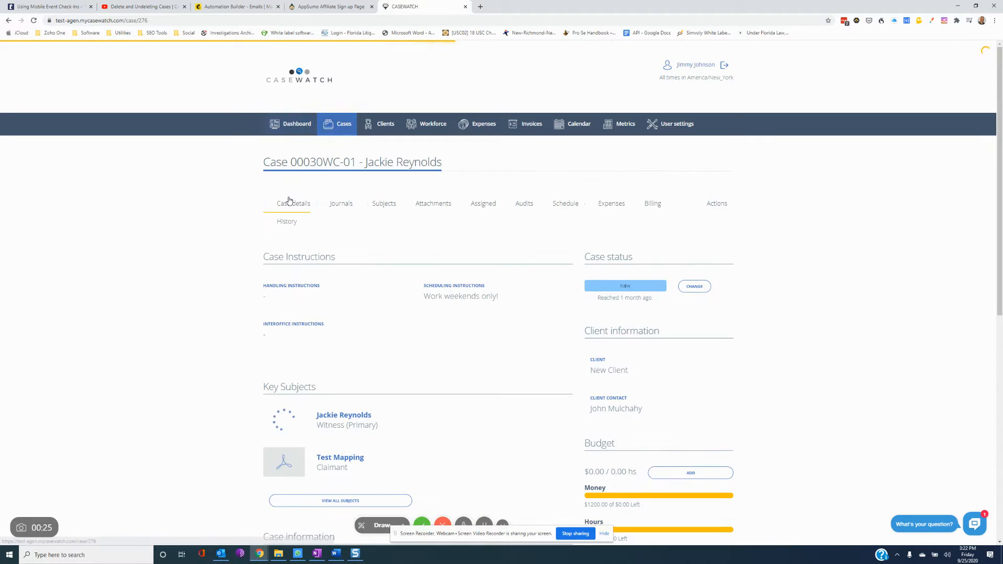
- Look over the case's Journals and Expenses tabs, then start a new expense entry
left_click(333, 206)
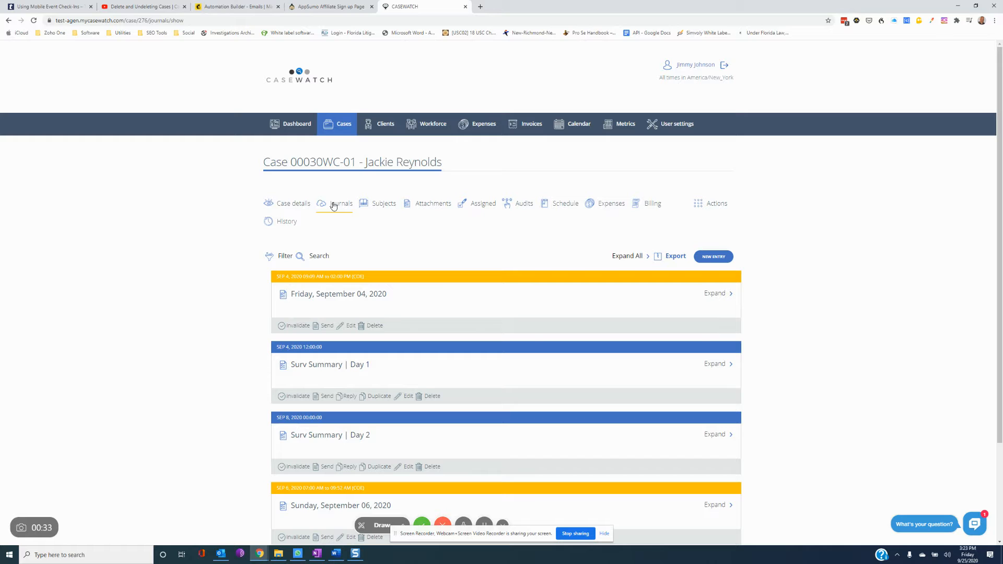
left_click(603, 204)
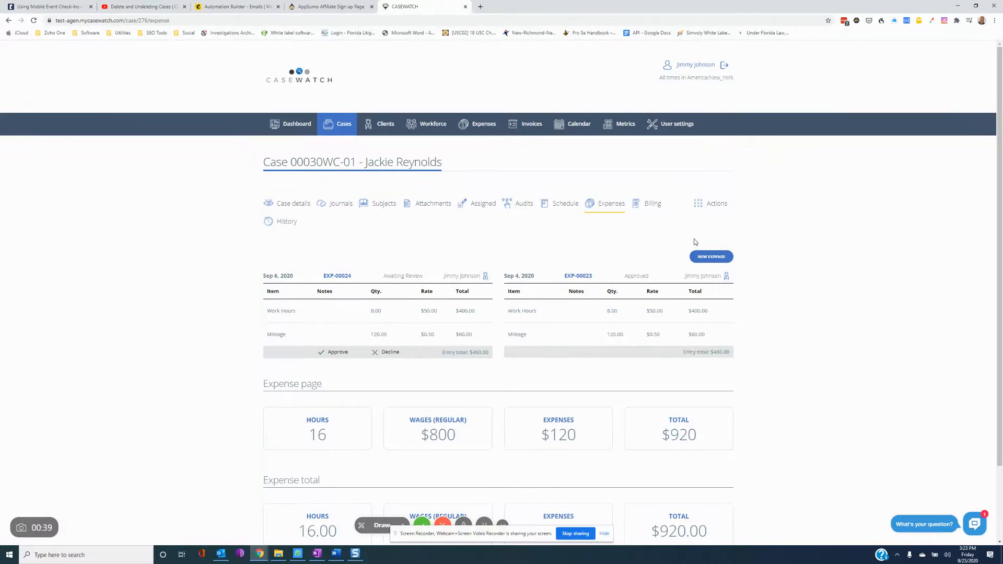
left_click(712, 257)
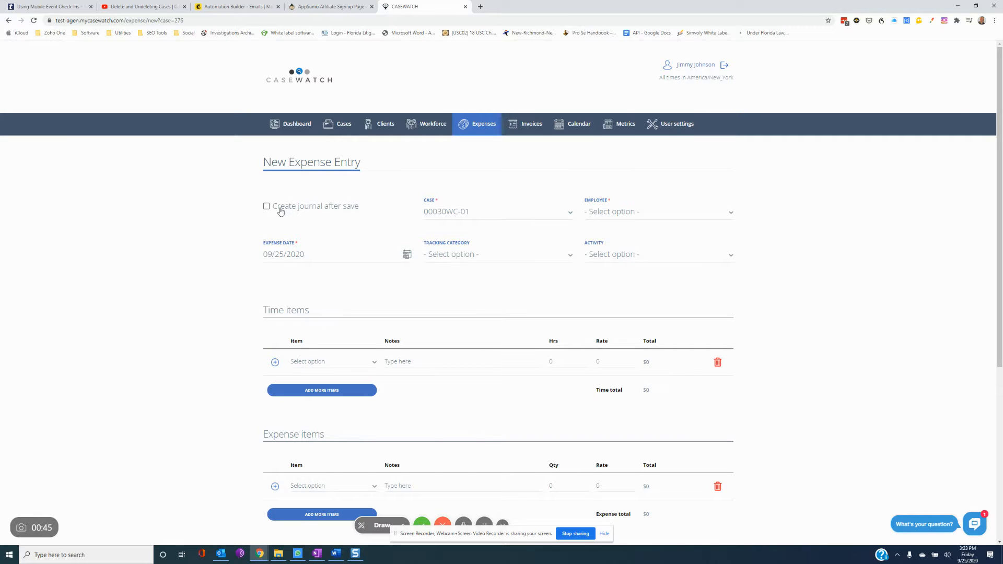
- Tick 'Create journal after save' and assign the expense to the first listed employee
left_click(280, 210)
left_click(655, 212)
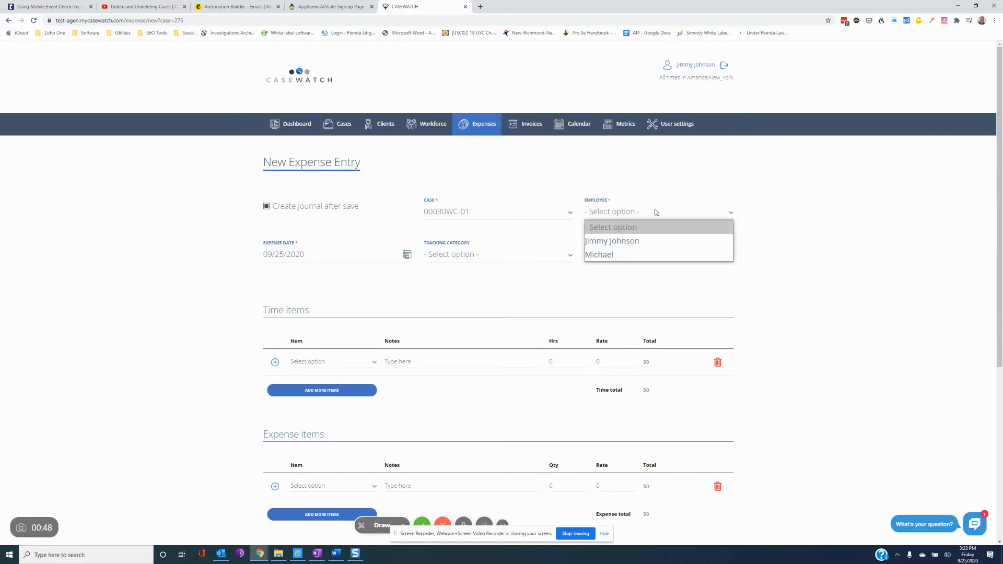
left_click(654, 240)
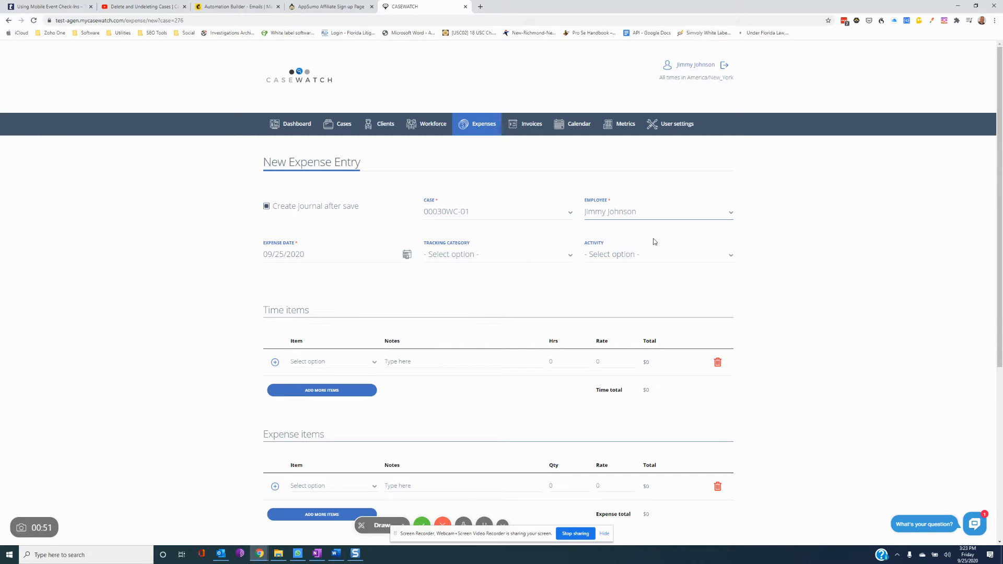
- Check the Activity and Tracking Category lists without choosing, keeping expense date 09/25/2020
left_click(656, 256)
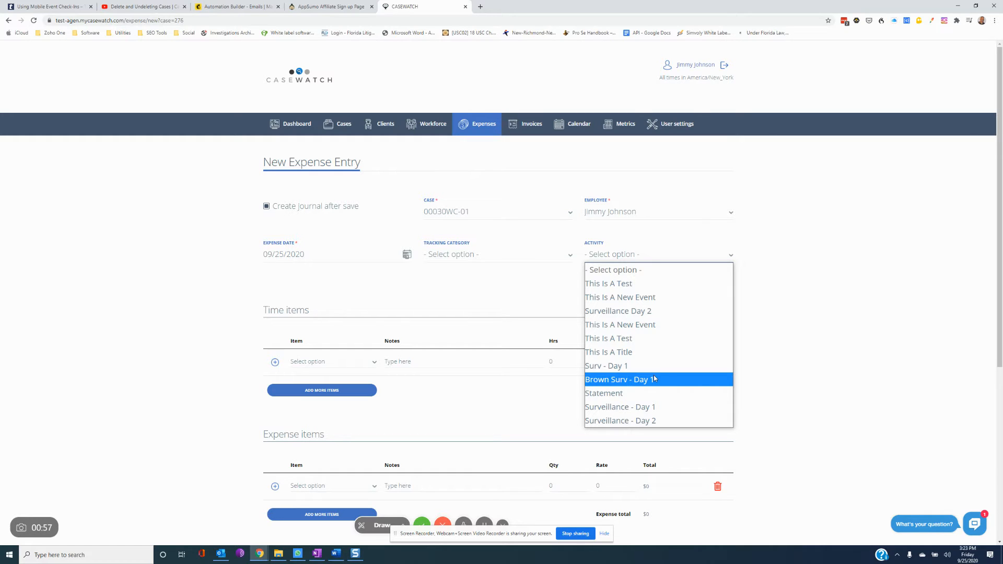
left_click(543, 307)
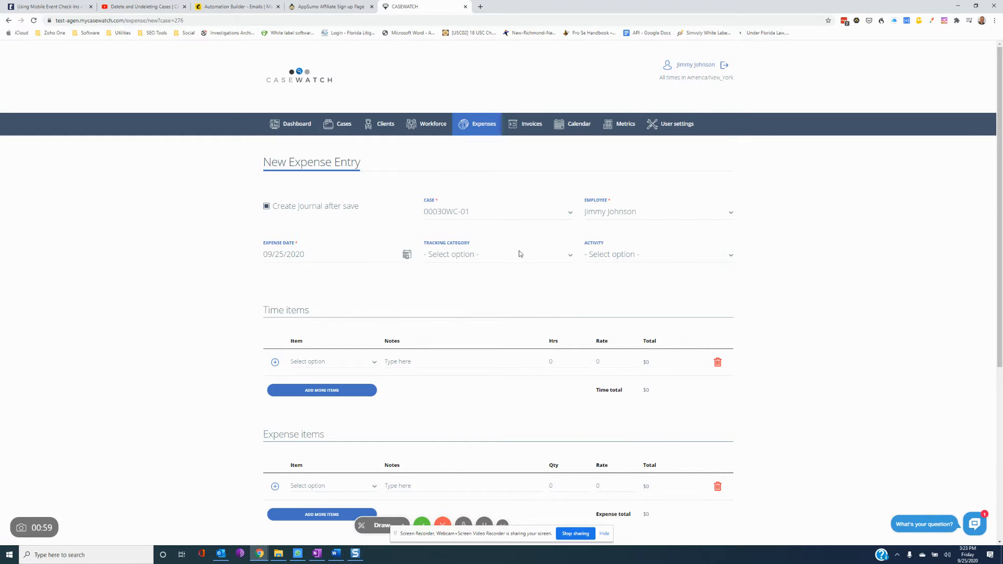
left_click(482, 254)
left_click(482, 255)
left_click(305, 255)
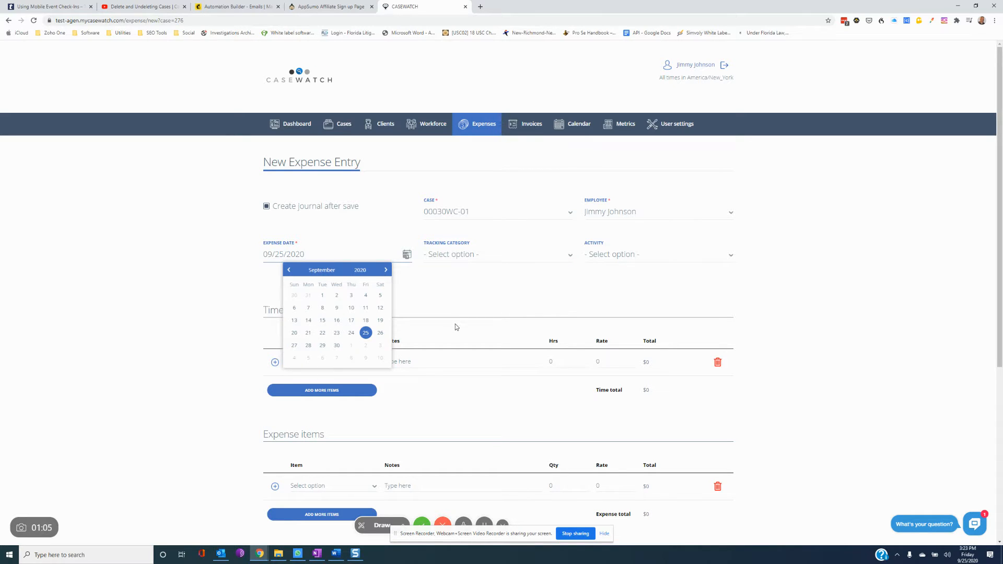
left_click(458, 298)
- Add a Miscellaneous expense item noted 'Database fee' with Qty 1 and Rate 20
scroll(459, 336, "down", 3)
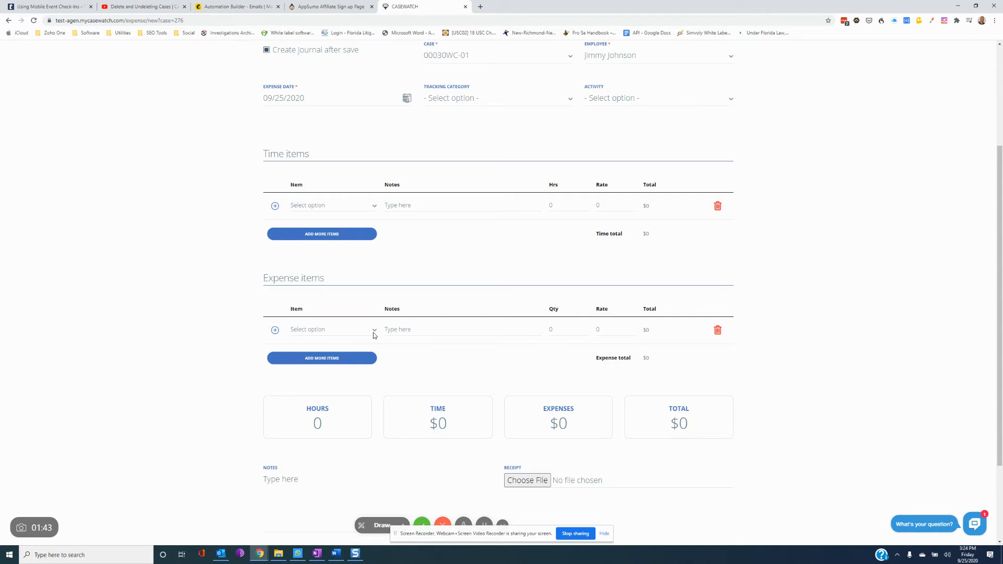
left_click(356, 330)
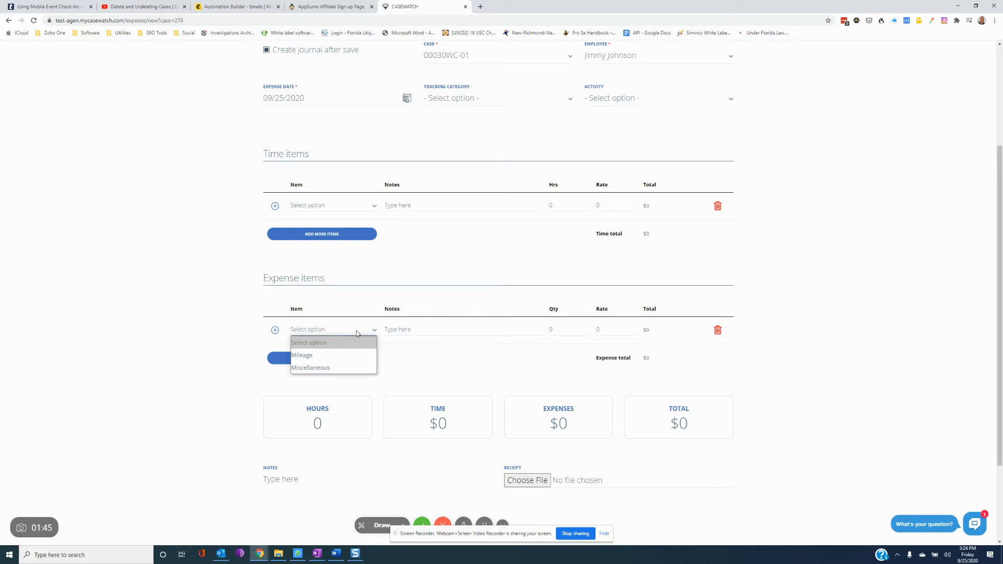
left_click(321, 369)
left_click(445, 326)
type("Database fee")
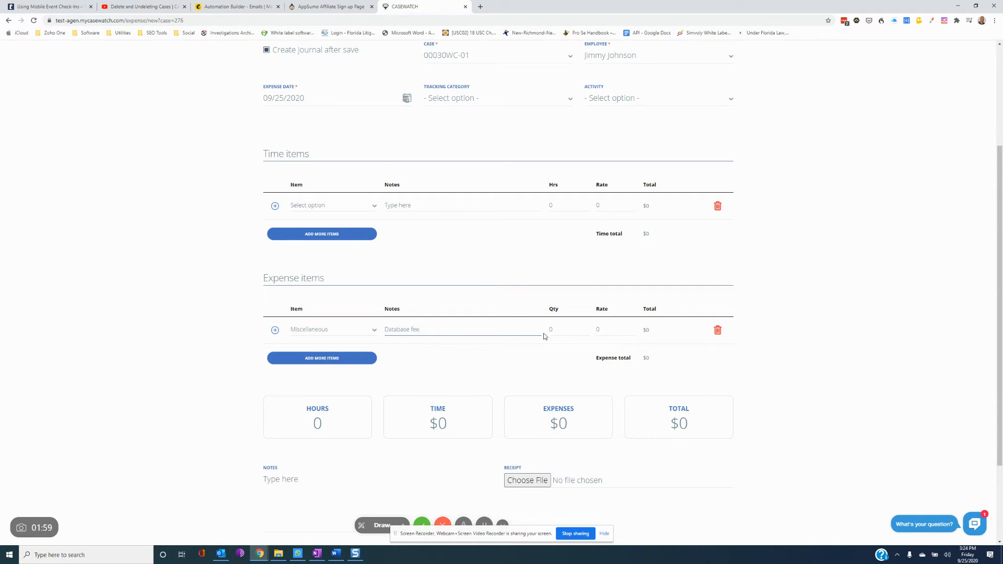
left_click(565, 327)
left_click(585, 327)
double_click(553, 329)
type("1")
left_click(606, 330)
type("20")
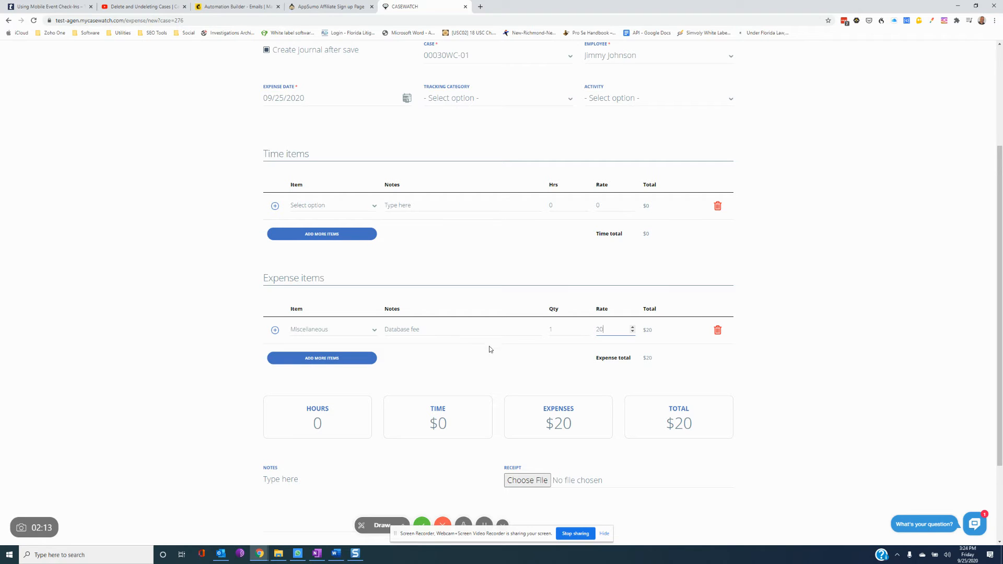
- Add a Work Hours time item noted 'Running the database' with 0.25 hours
left_click(320, 208)
left_click(319, 244)
left_click(437, 206)
type("Running the database")
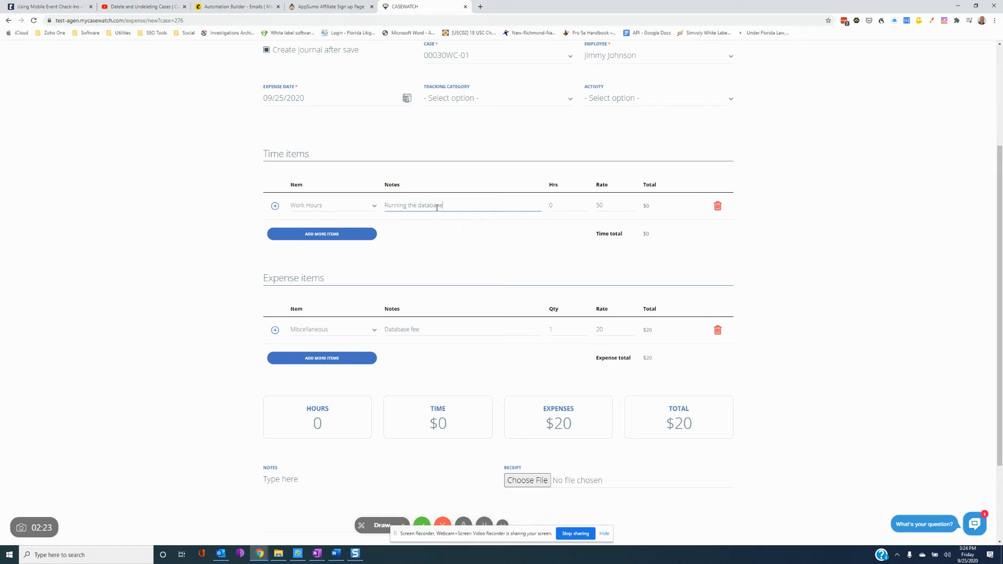
left_click(558, 208)
type("0.25")
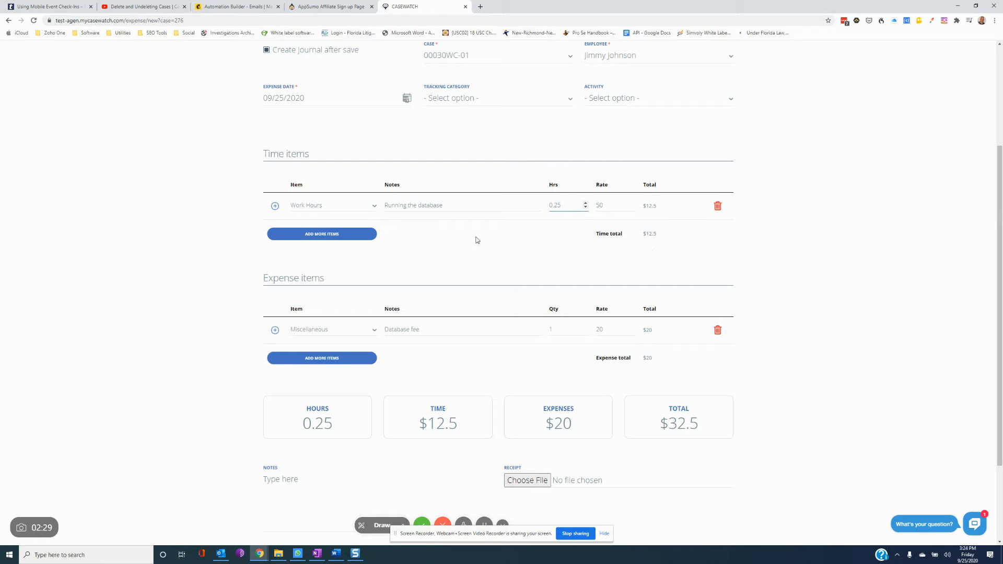
- Save the $32.5 expense entry and continue to the journal entry page
scroll(503, 324, "down", 2)
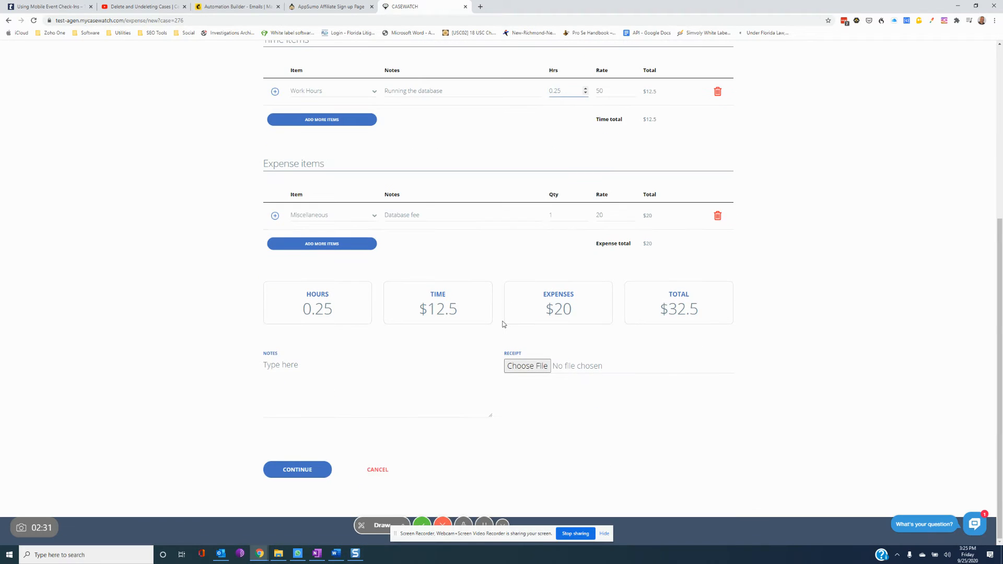
scroll(503, 323, "up", 5)
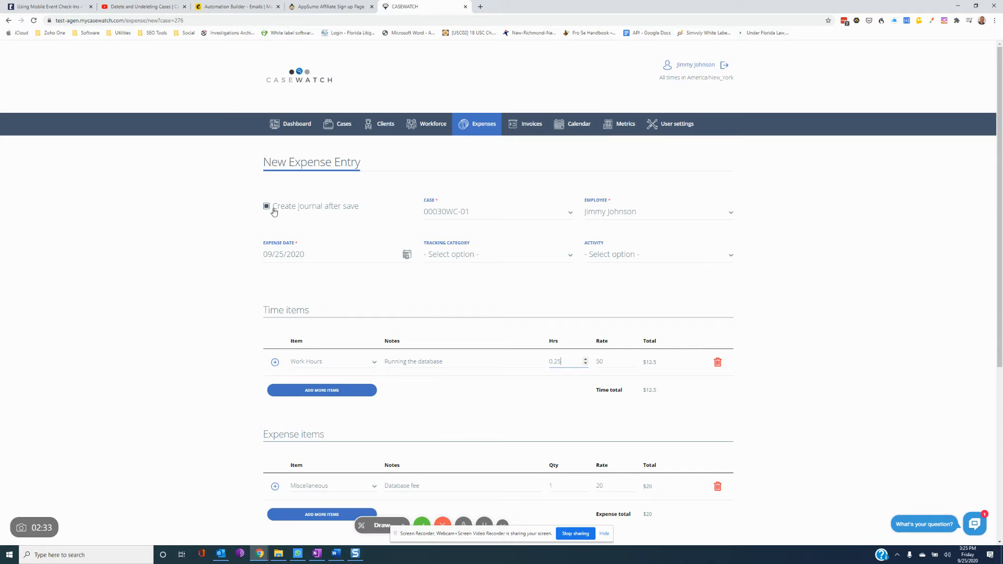
scroll(396, 321, "down", 5)
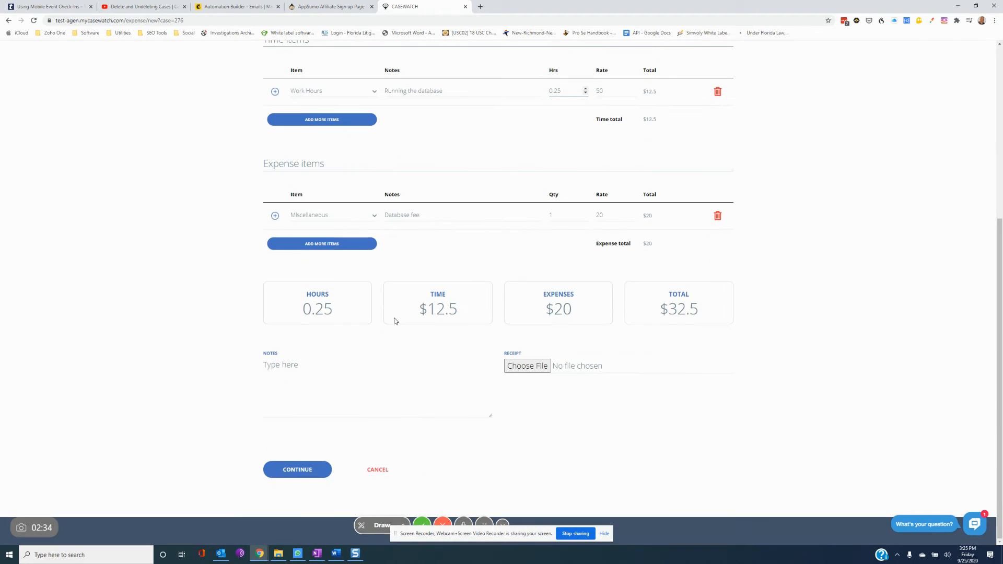
left_click(300, 469)
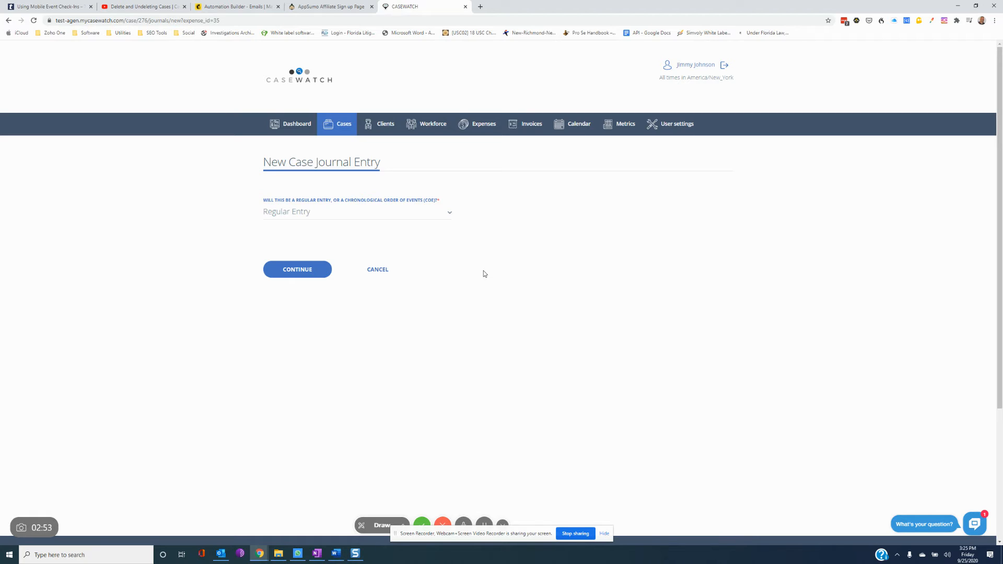
- Keep the journal entry type as Regular Entry and proceed to the New Entry form
left_click(432, 214)
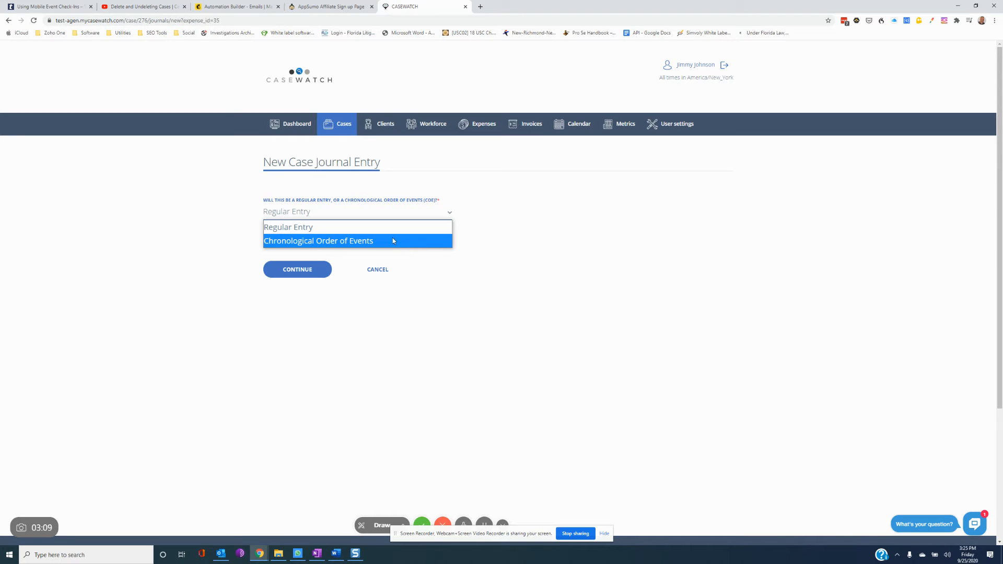
left_click(320, 233)
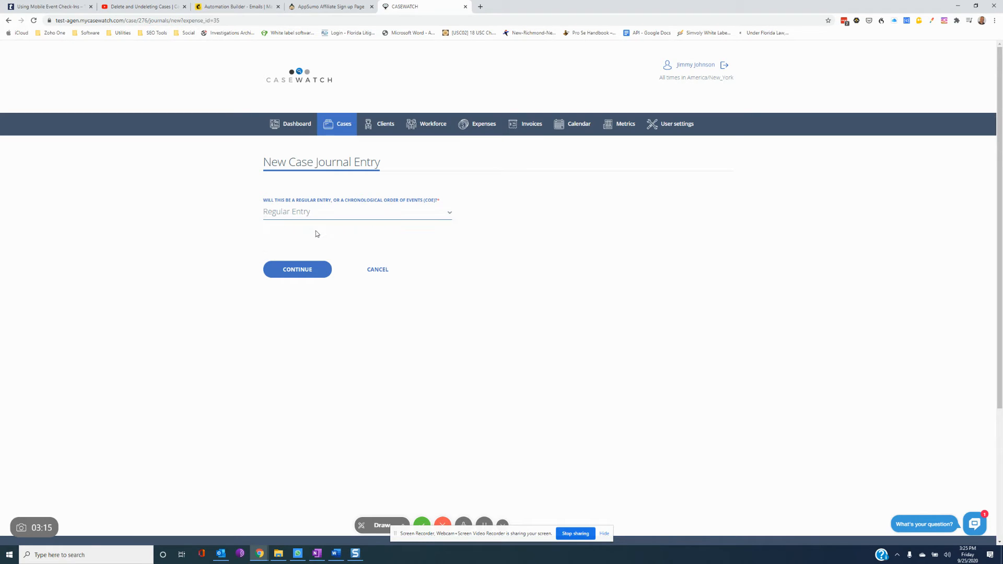
left_click(298, 280)
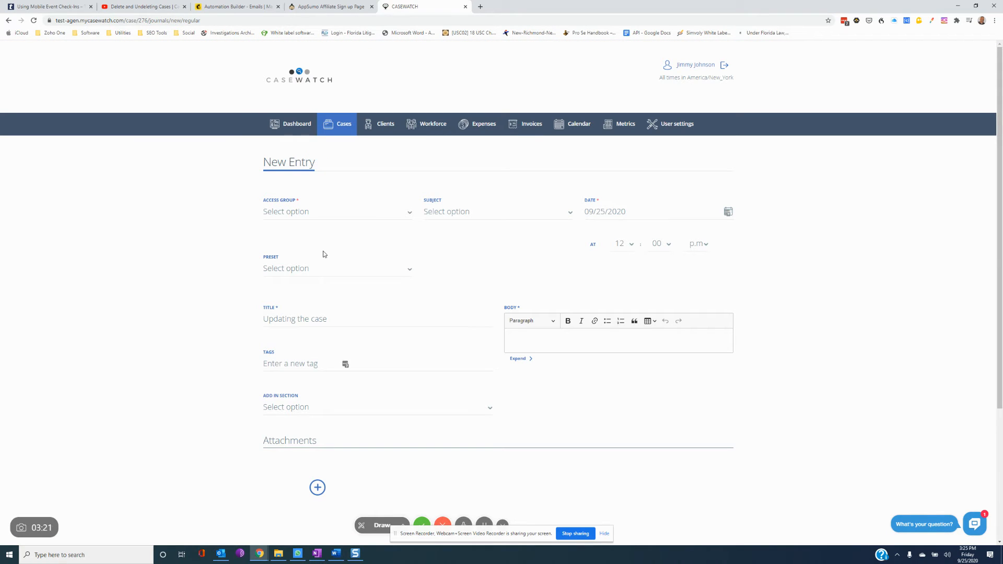
- Set Access Group to Public, choose the case's subject, and apply the 'Summary - General' preset
left_click(348, 214)
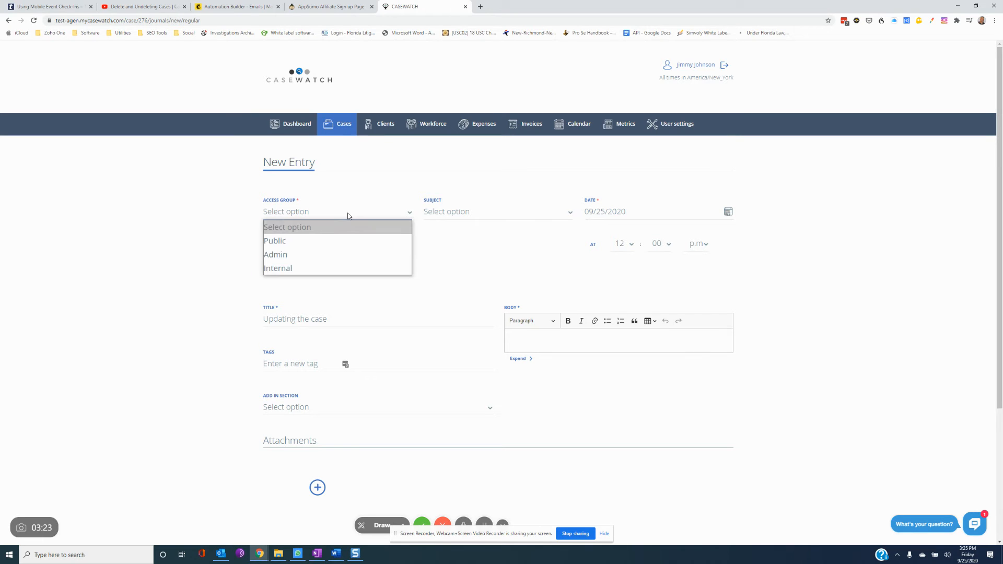
left_click(338, 245)
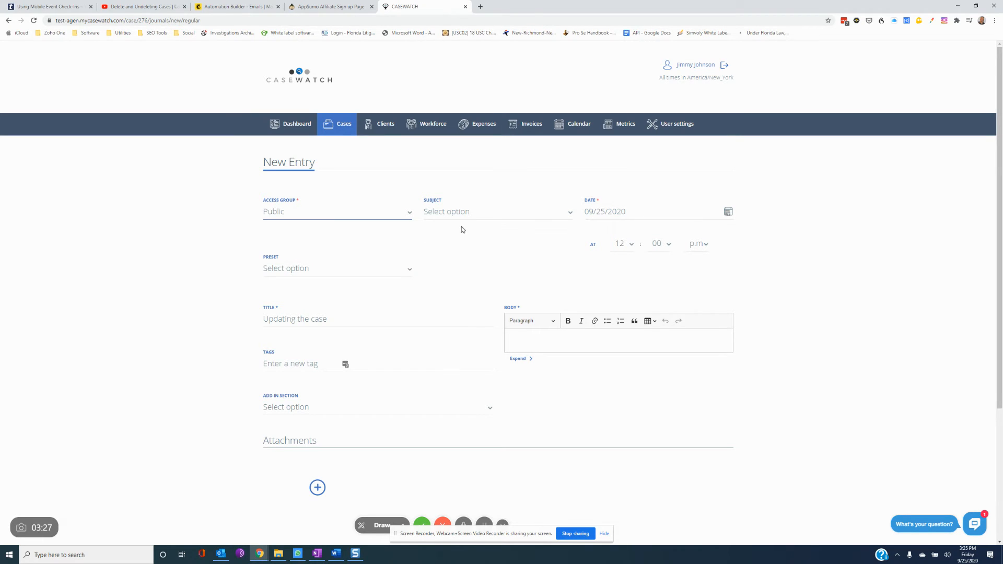
left_click(503, 215)
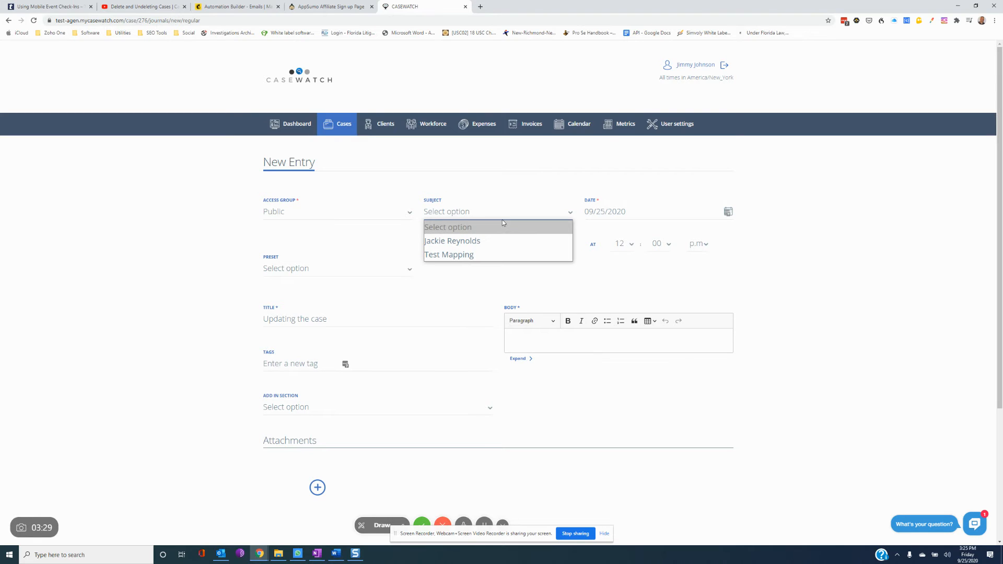
left_click(500, 242)
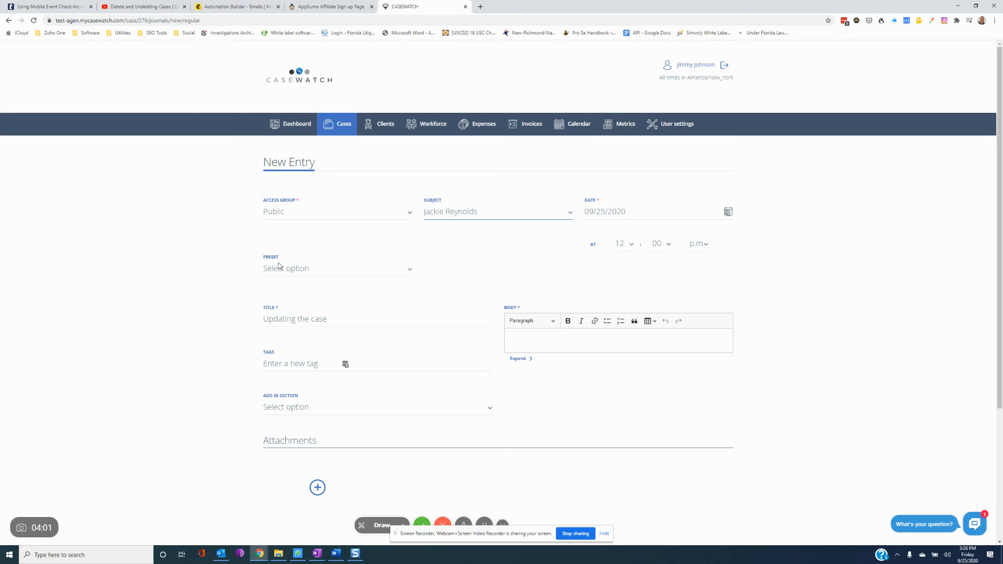
left_click(345, 273)
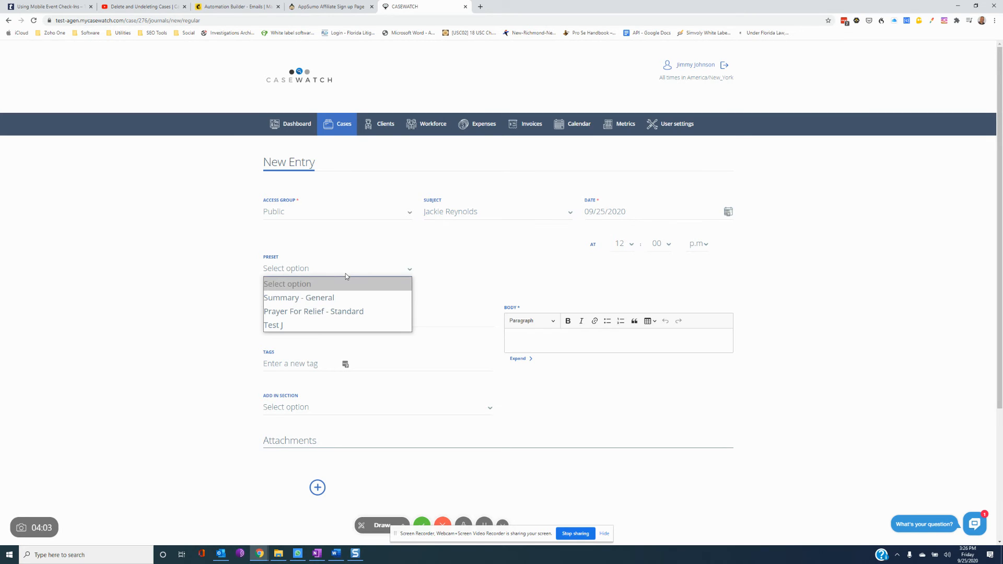
left_click(343, 303)
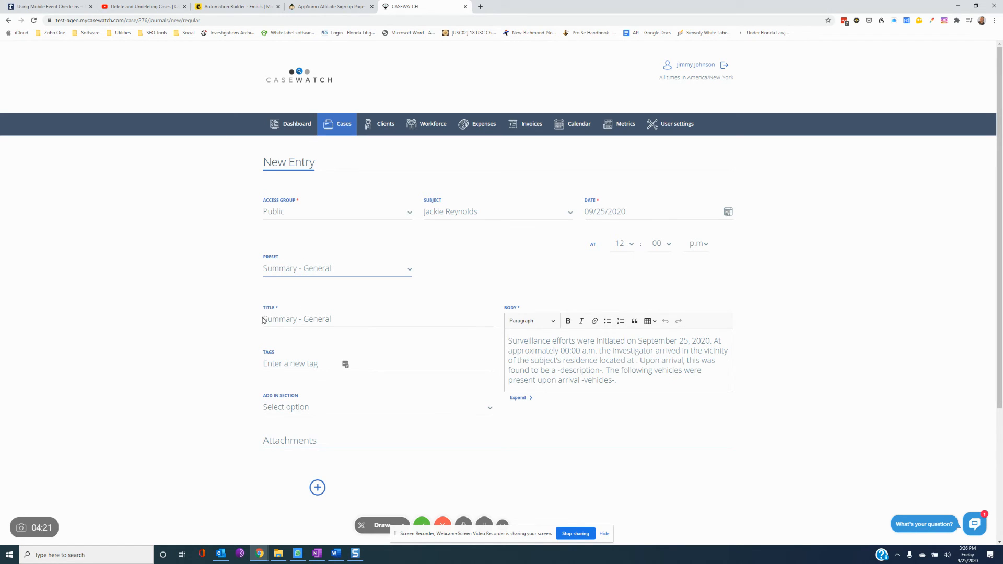
- Replace 'General' in the title with 'Update #1', leave Add In Section empty, and save
double_click(315, 319)
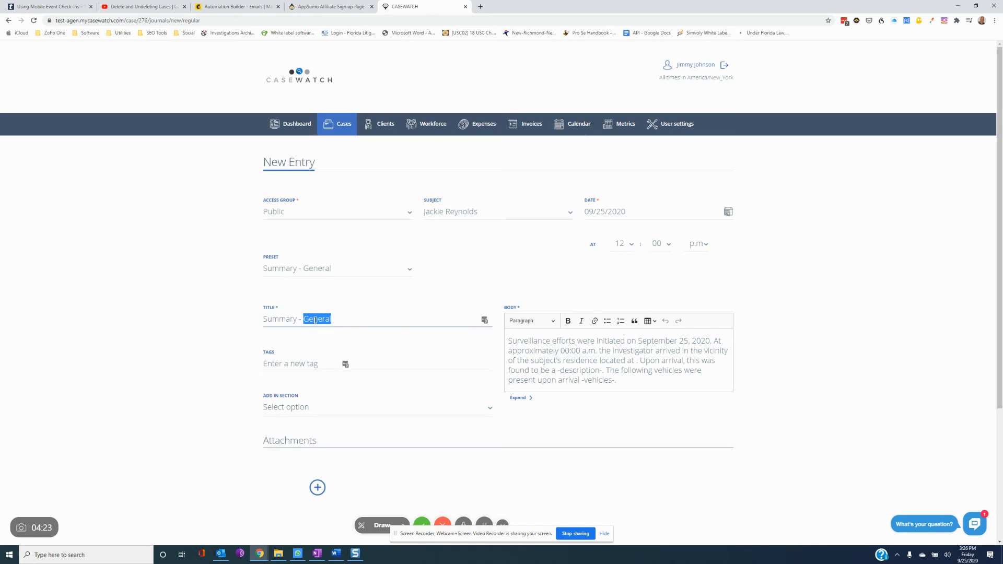
type("Update #1")
scroll(416, 380, "down", 3)
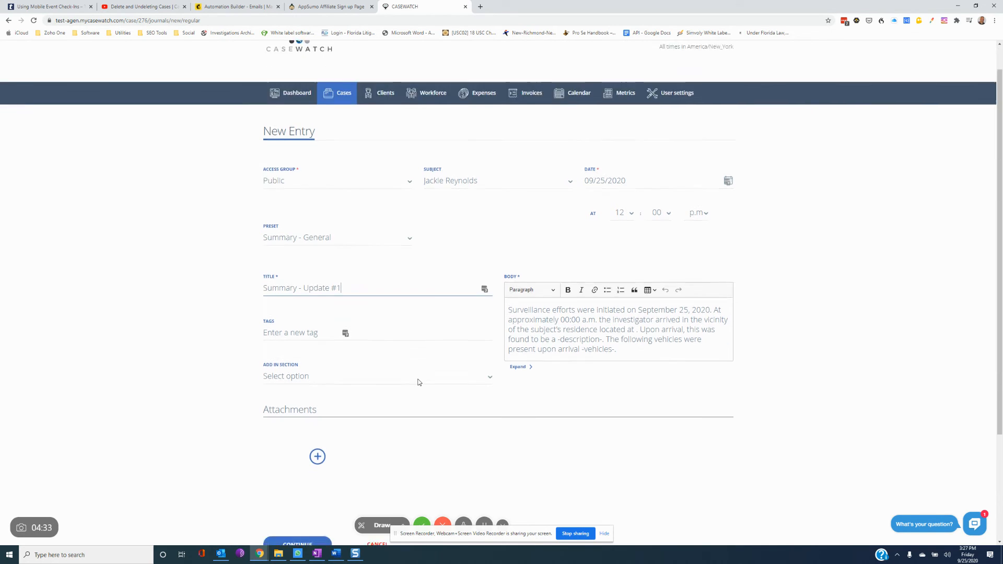
scroll(410, 269, "up", 1)
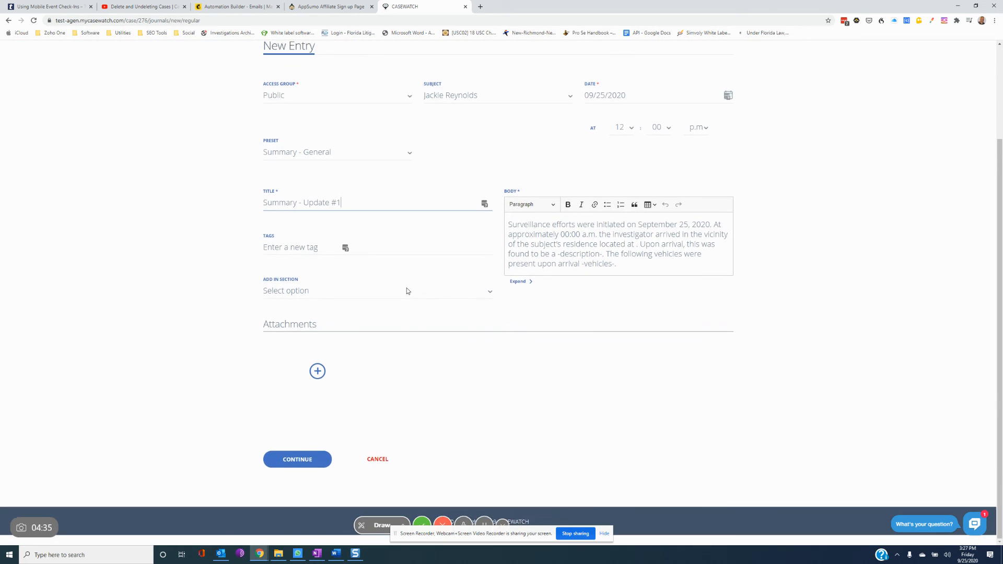
left_click(409, 309)
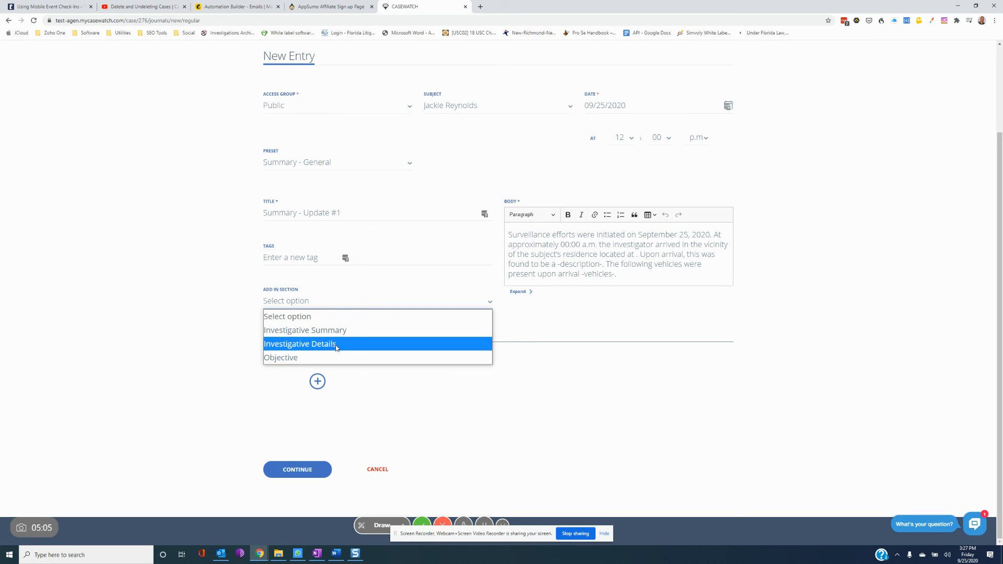
left_click(535, 434)
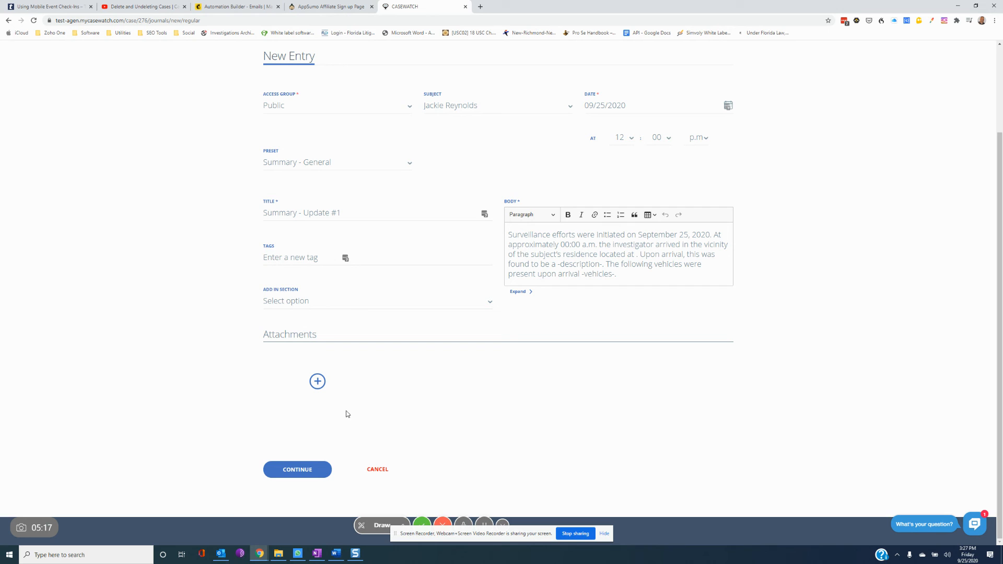
scroll(440, 435, "up", 2)
scroll(439, 432, "down", 2)
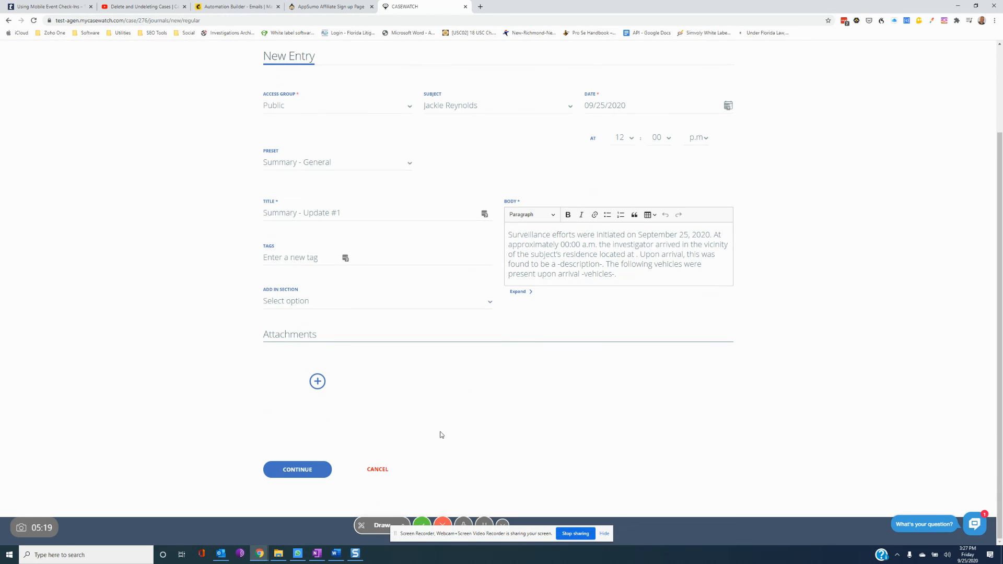
left_click(295, 470)
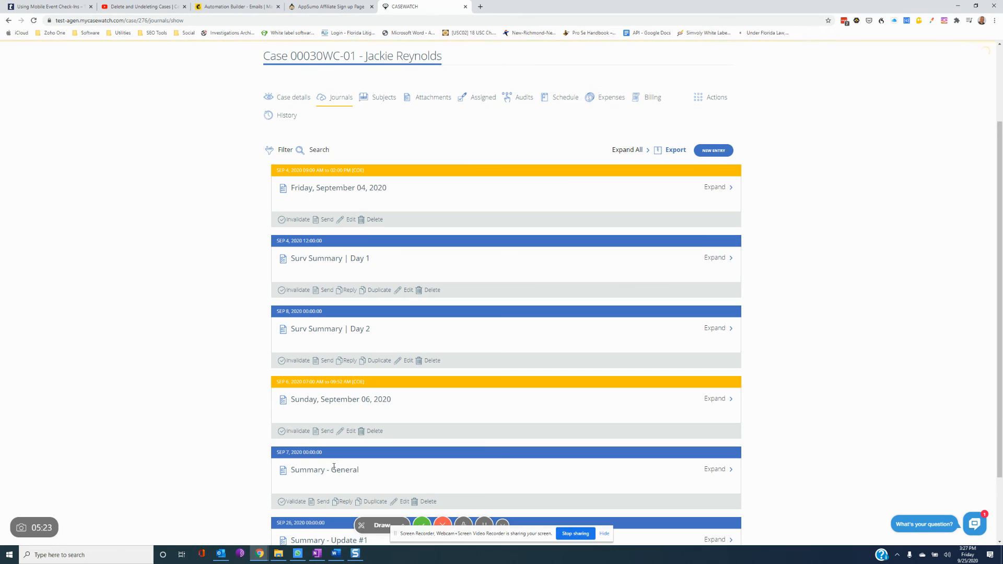
- Expand 'Summary - Update #1', then use Expand All and scroll through the full entries
scroll(552, 354, "down", 2)
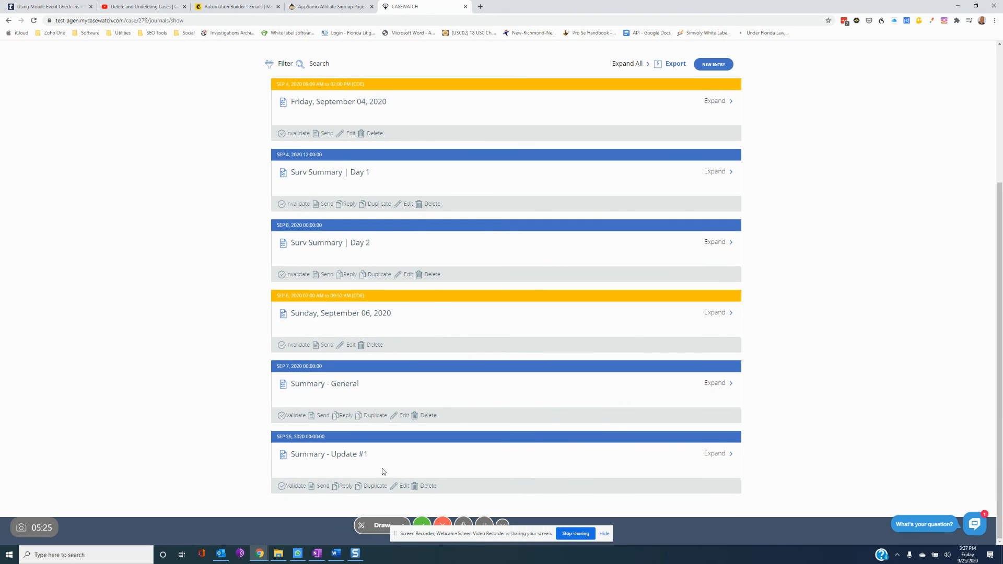
left_click(717, 455)
scroll(716, 456, "up", 5)
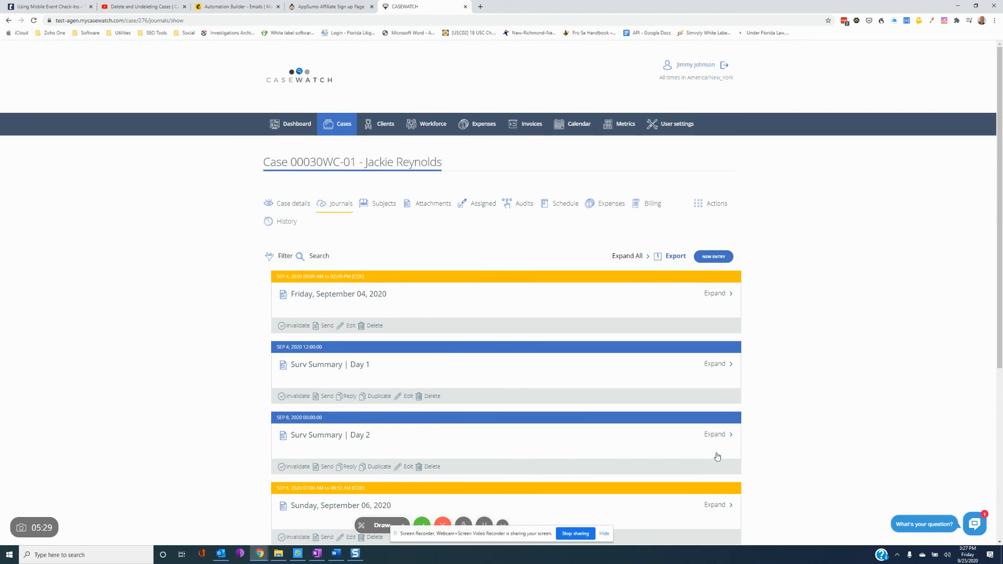
left_click(625, 255)
scroll(624, 254, "down", 20)
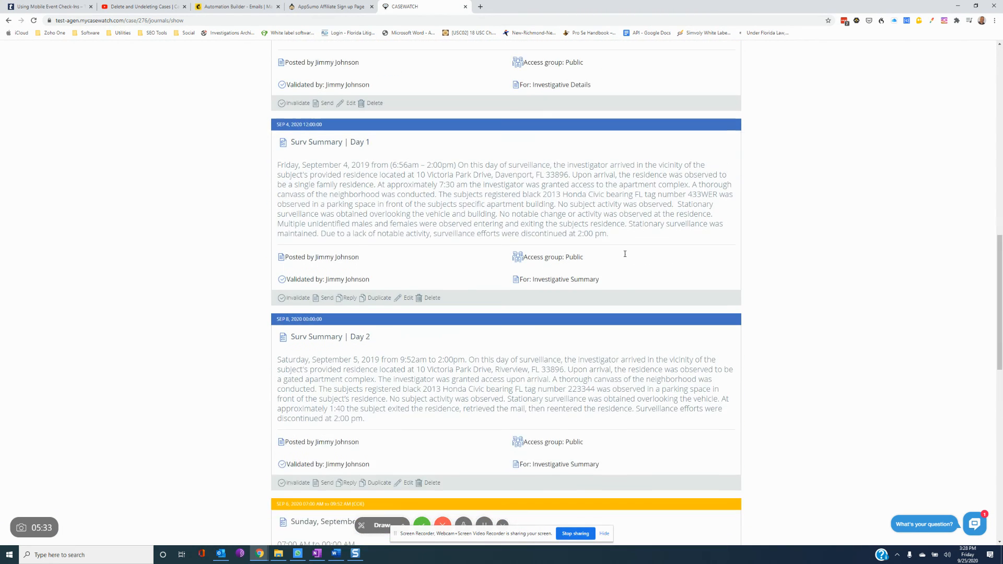
scroll(624, 254, "up", 15)
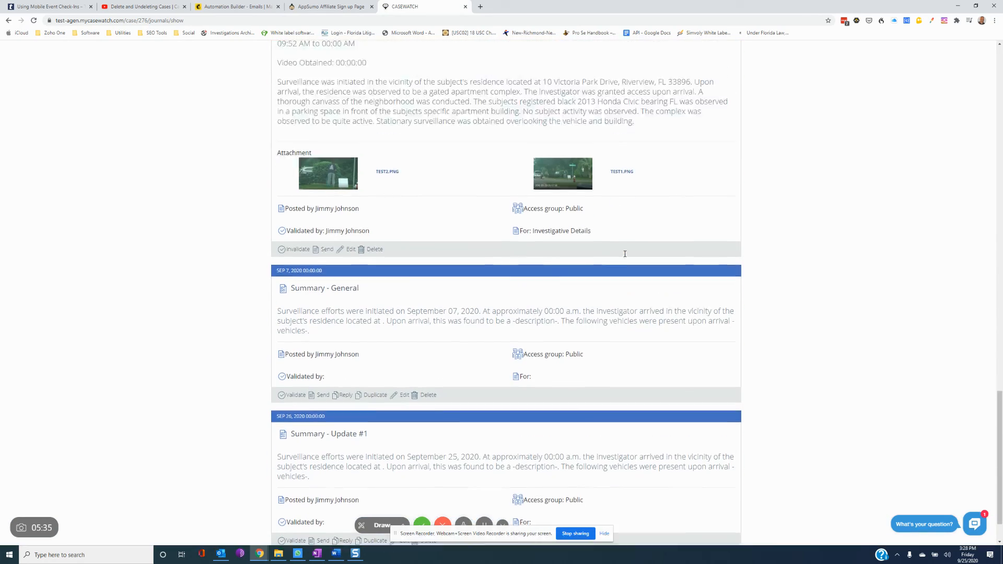
scroll(626, 252, "up", 10)
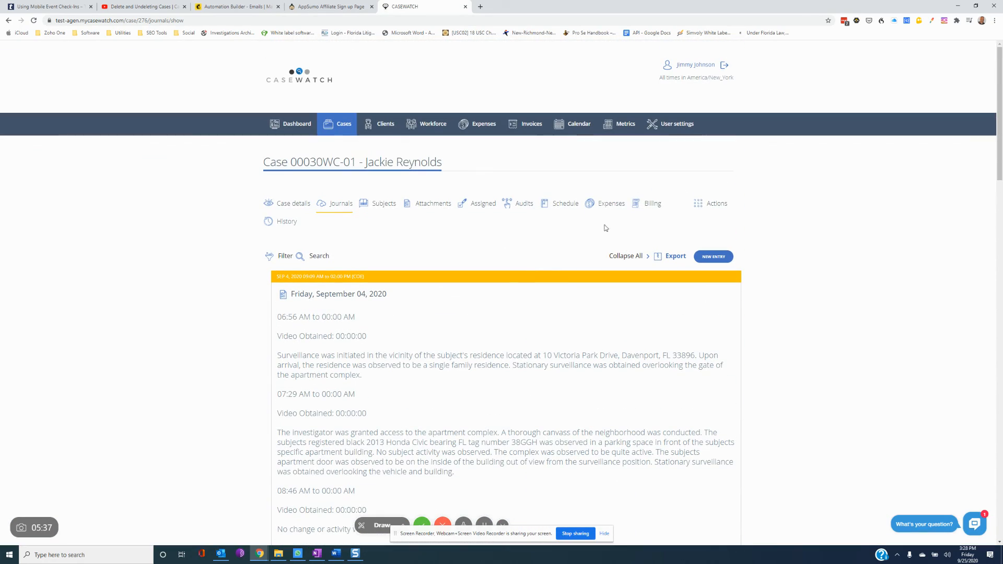